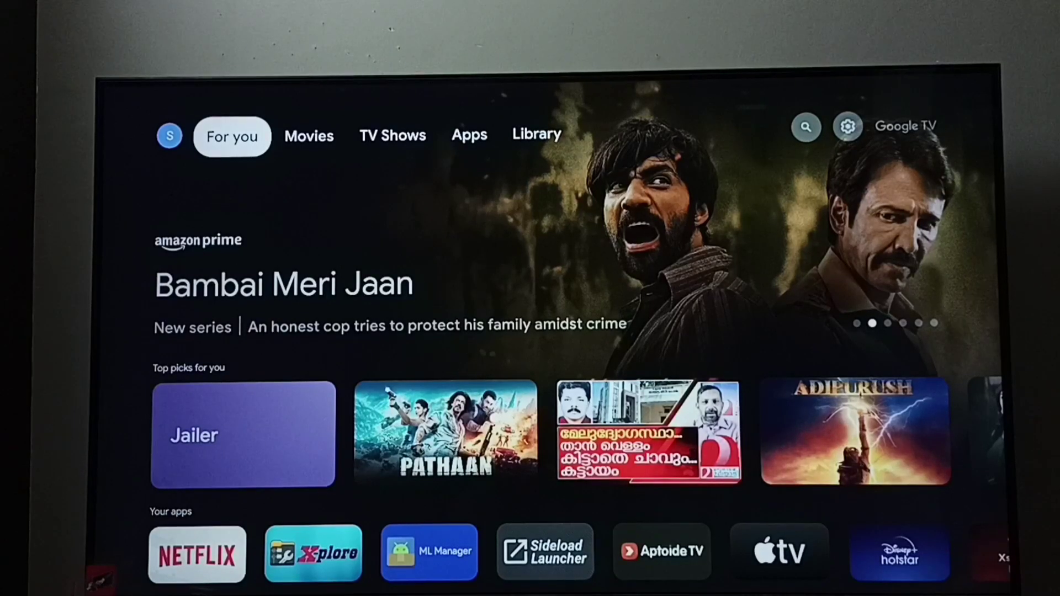
Step: Move from For you past Movies to the TV Shows tab, showing Scam 2003 and Anupamaa
key(Right)
key(Right)
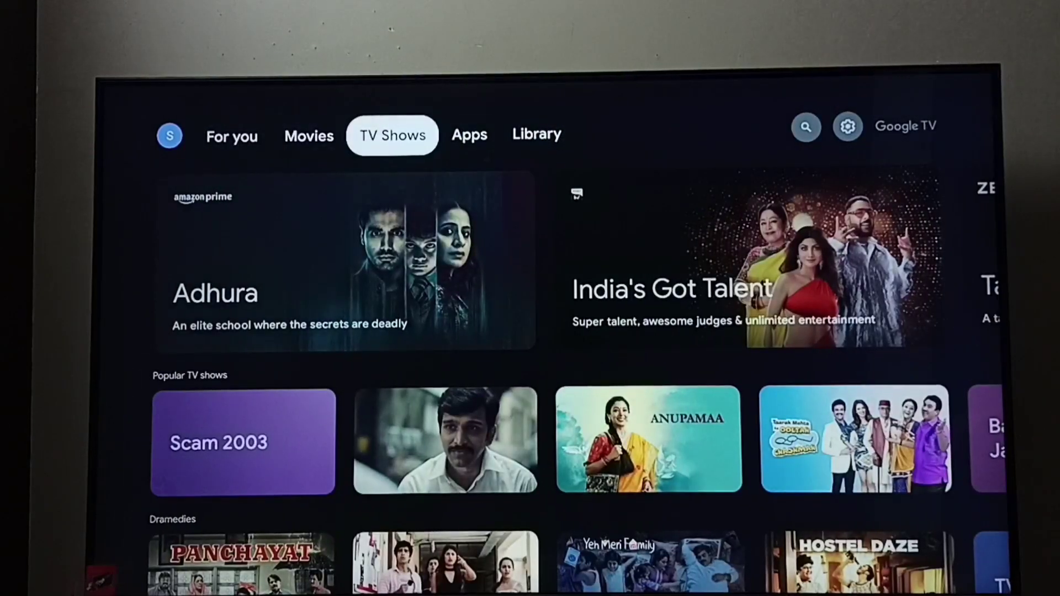
Step: Go from the quick settings panel into full Settings and down to the Apps category
key(Right)
key(Right)
key(Right)
key(Right)
key(Return)
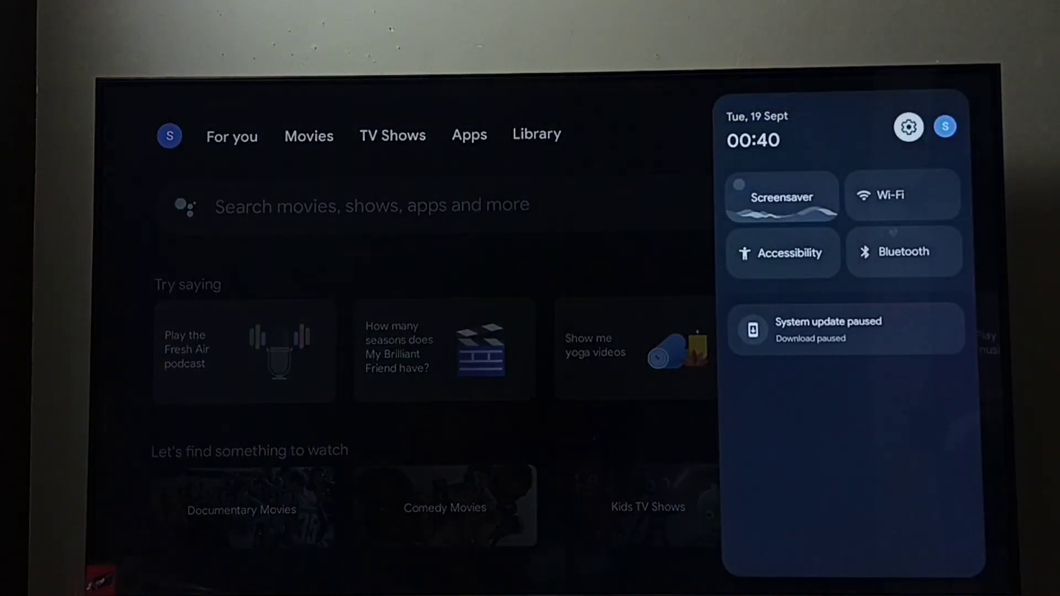
key(Right)
key(Left)
key(Return)
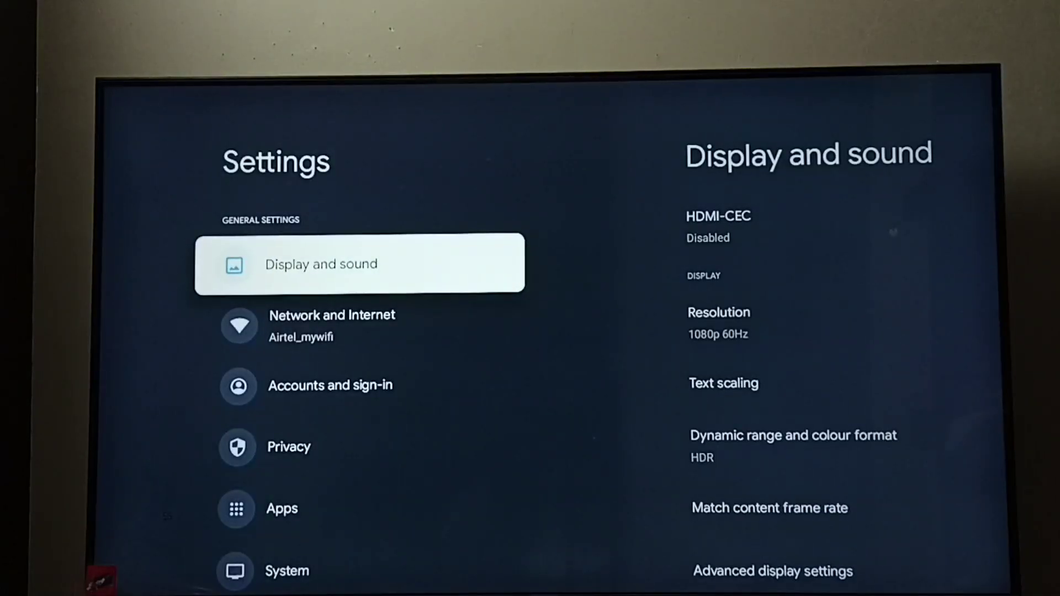
key(Down)
key(Down)
key(Down)
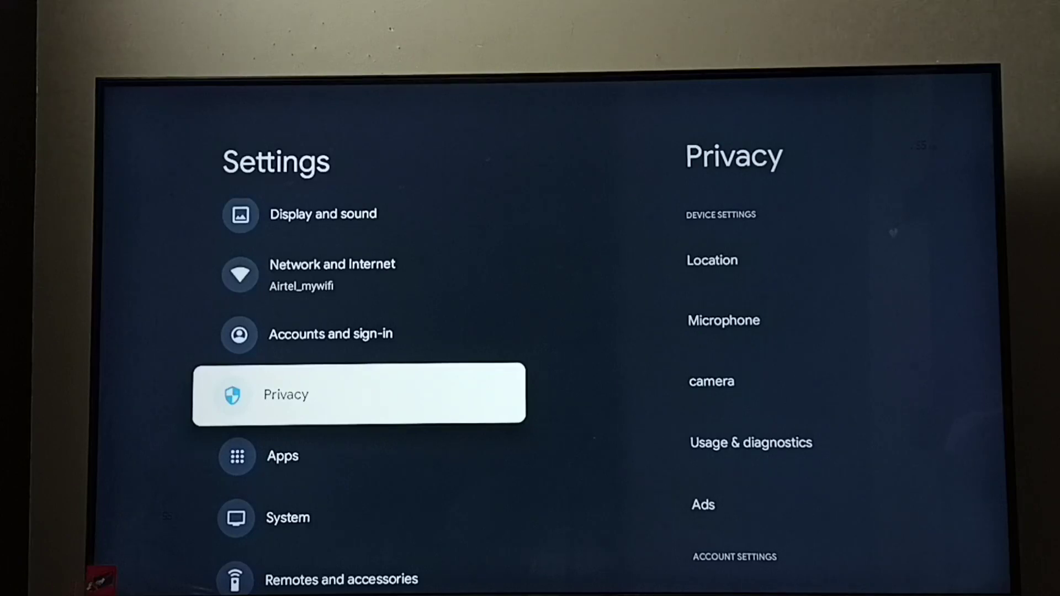
key(Down)
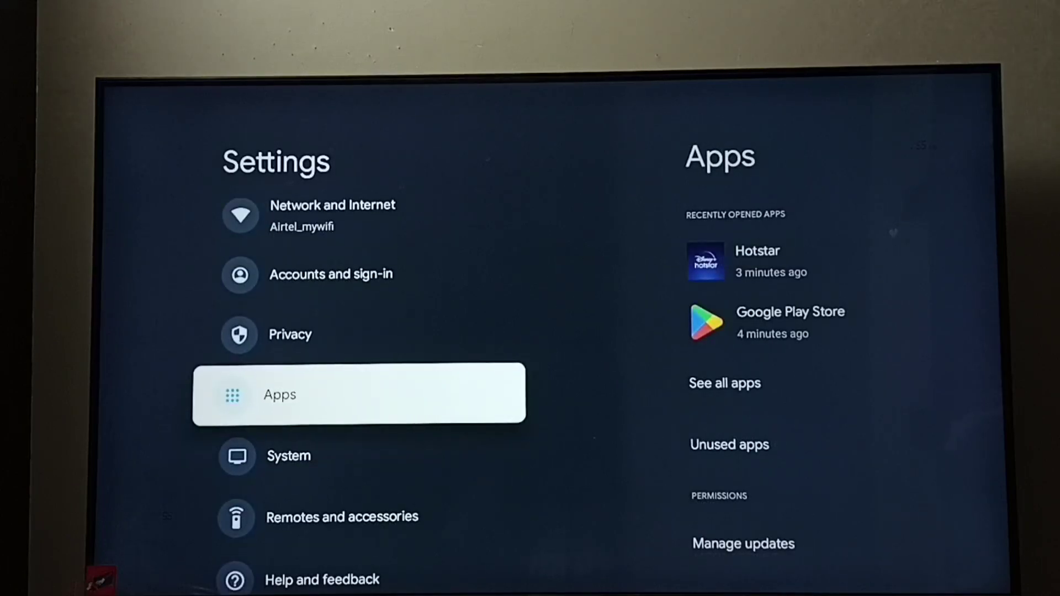
key(Return)
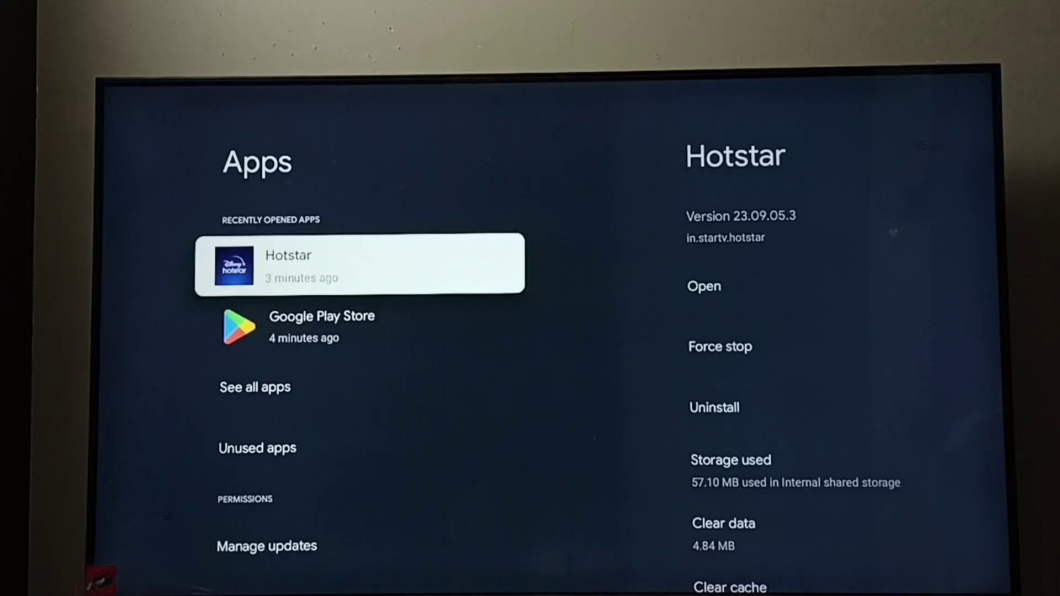
Step: Show all installed apps and scroll to the end and back up toward Hotstar
key(Down)
key(Down)
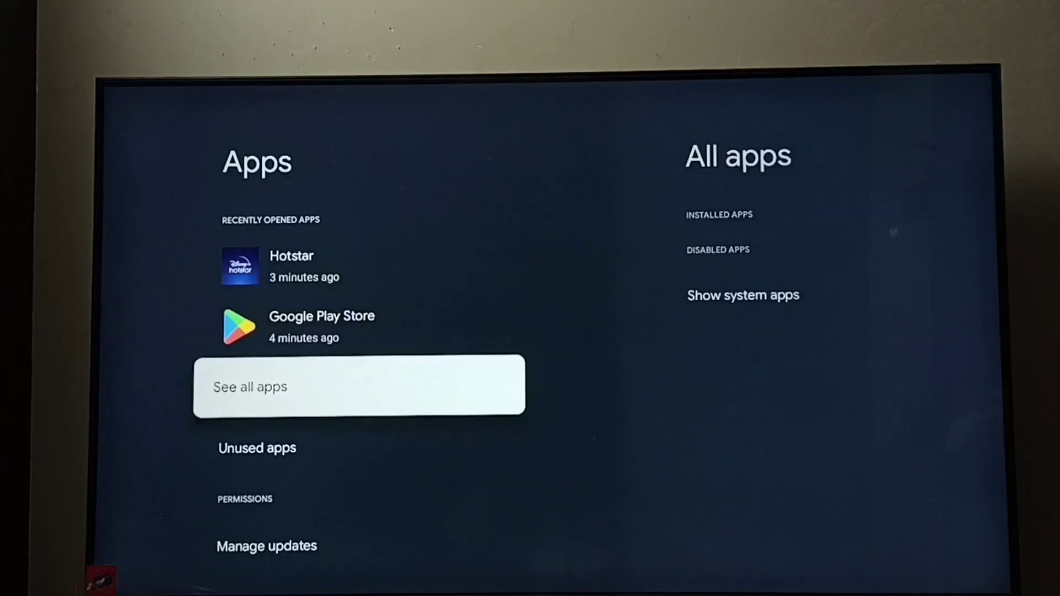
key(Return)
key(Down)
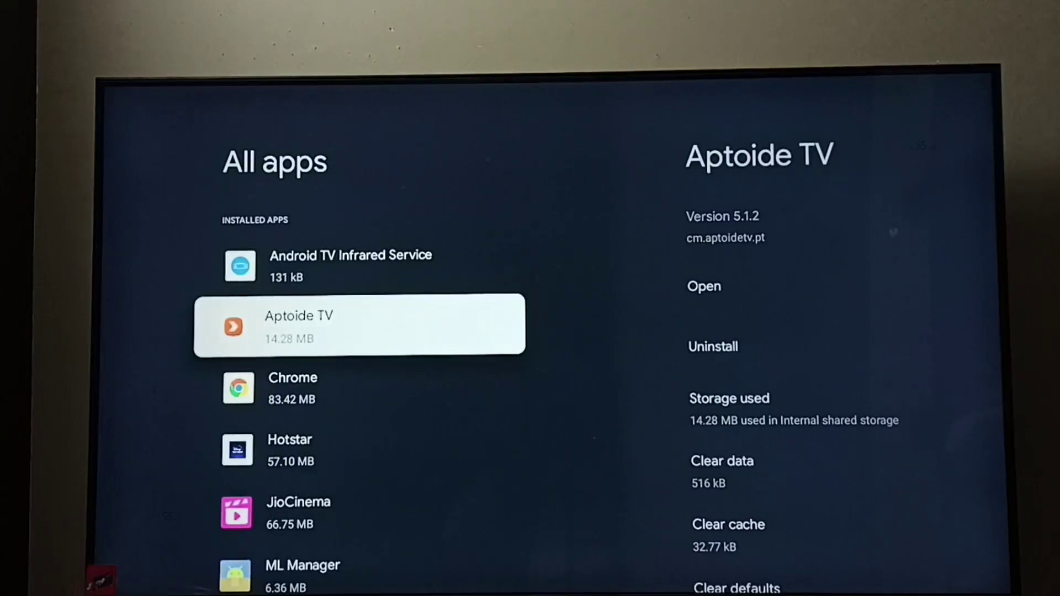
key(Down)
key(Down)
key(Down)
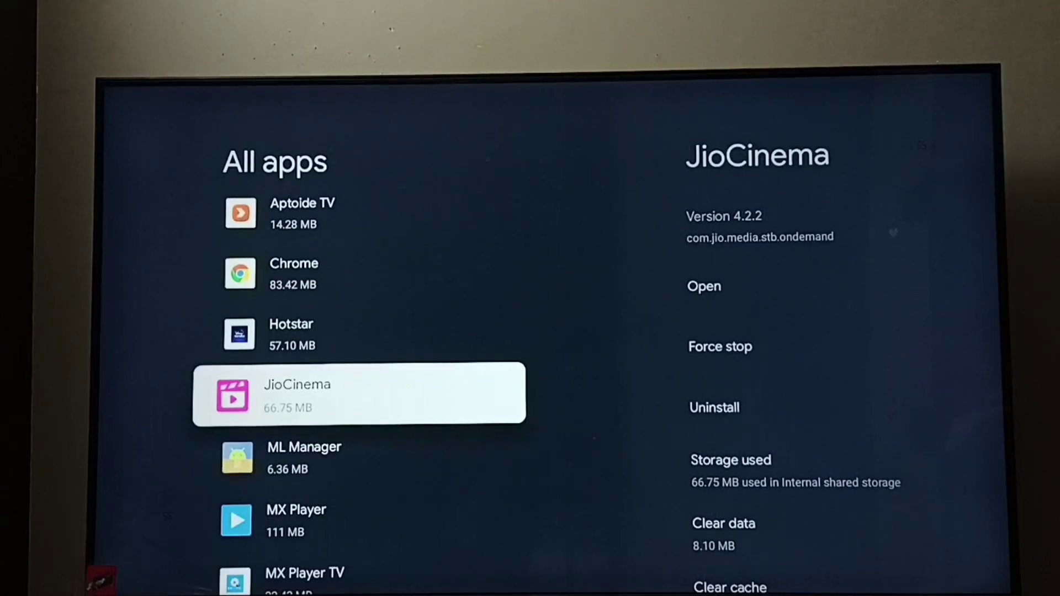
key(Down)
key(Down)
key(Down)
key(Down)
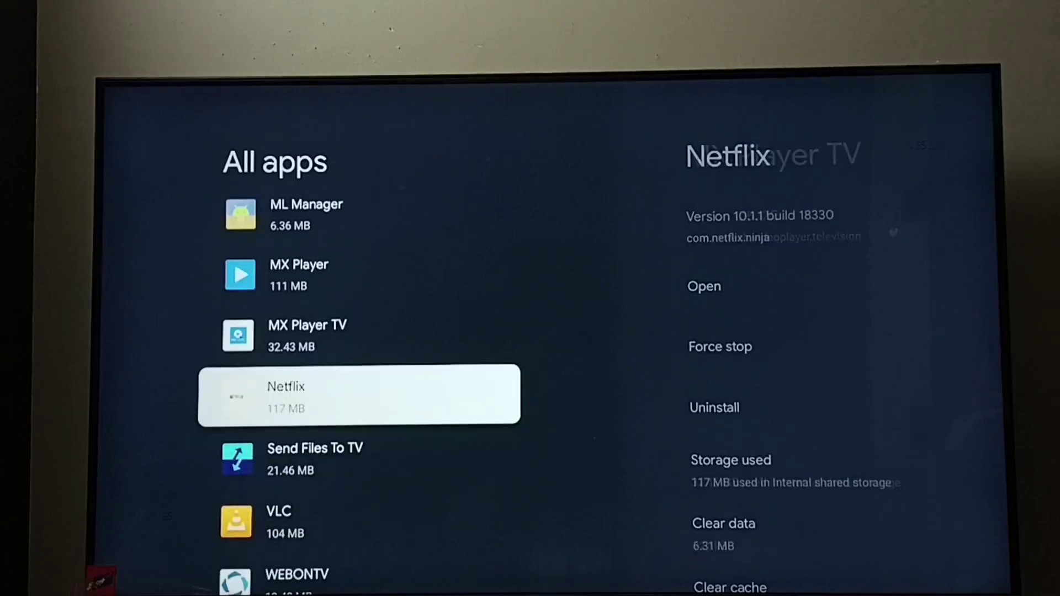
key(Down)
key(Down)
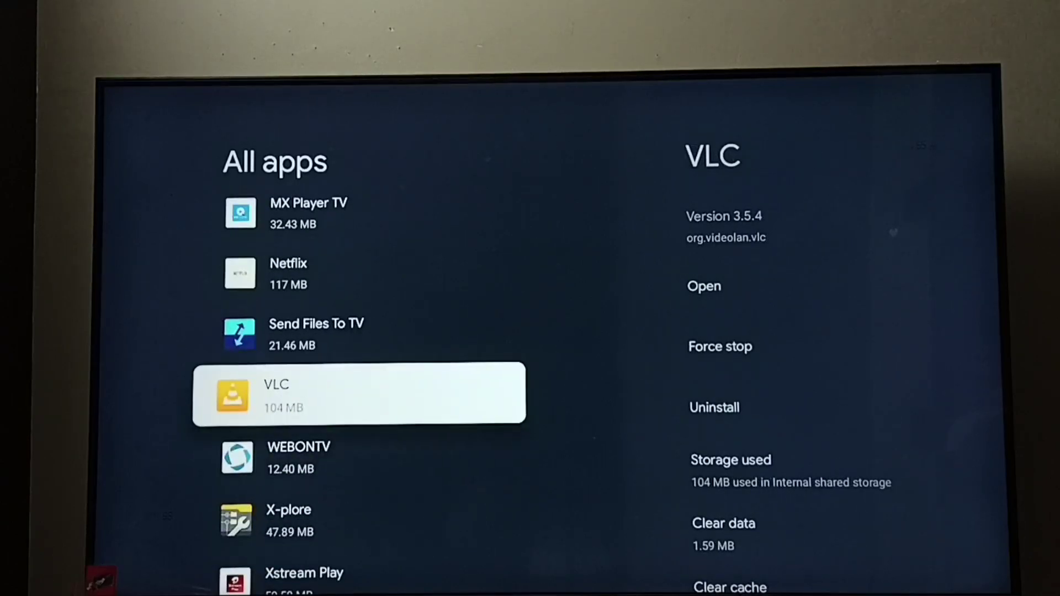
key(Down)
key(Down)
key(Down)
key(Down)
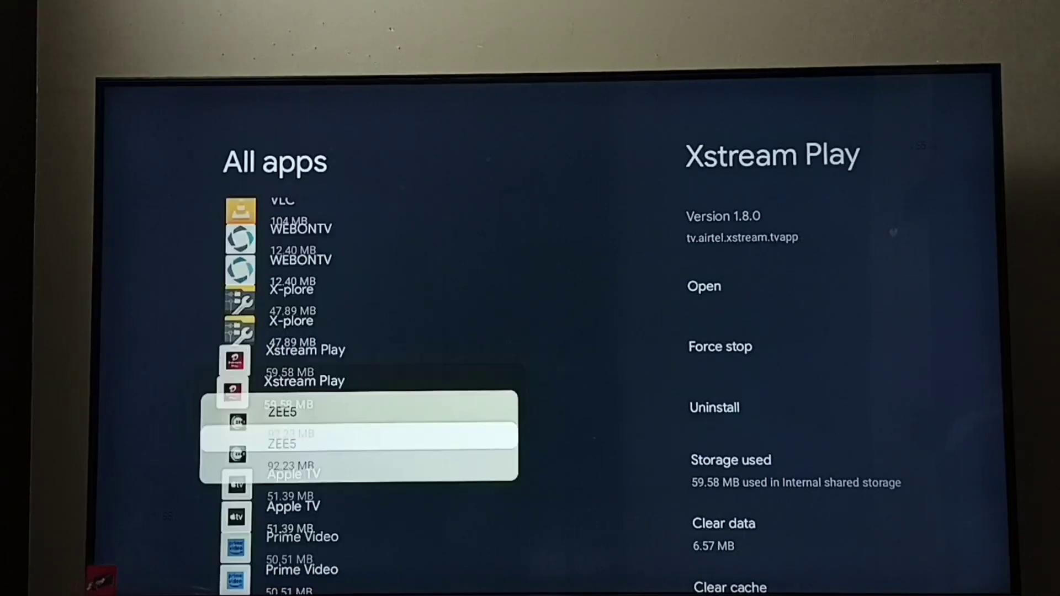
key(Down)
key(Down)
key(Down)
key(Down)
key(Down)
key(Down)
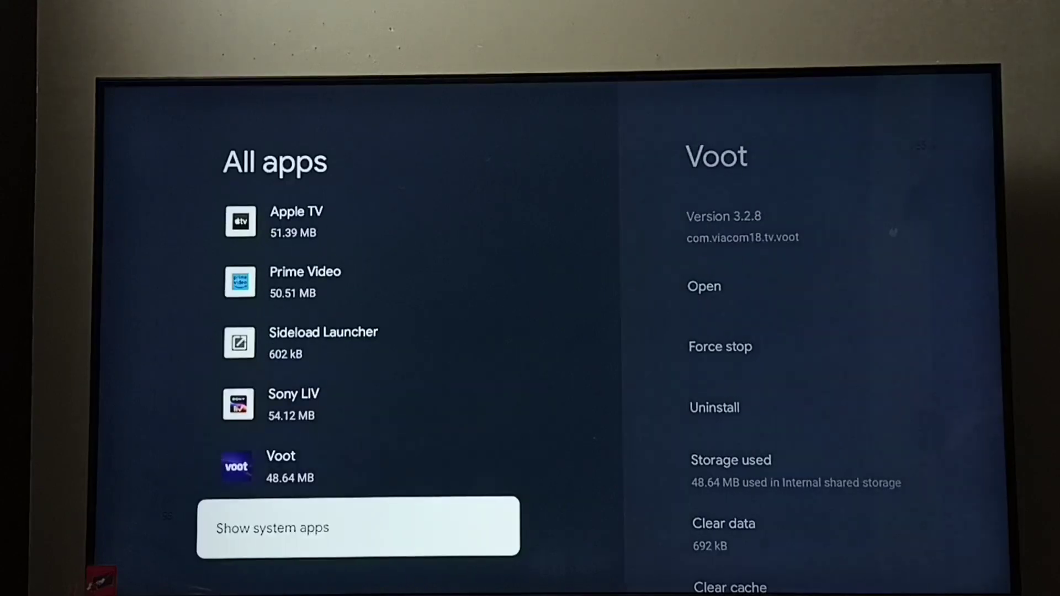
key(Up)
key(Up)
key(Up)
key(Up)
key(Up)
key(Up)
key(Up)
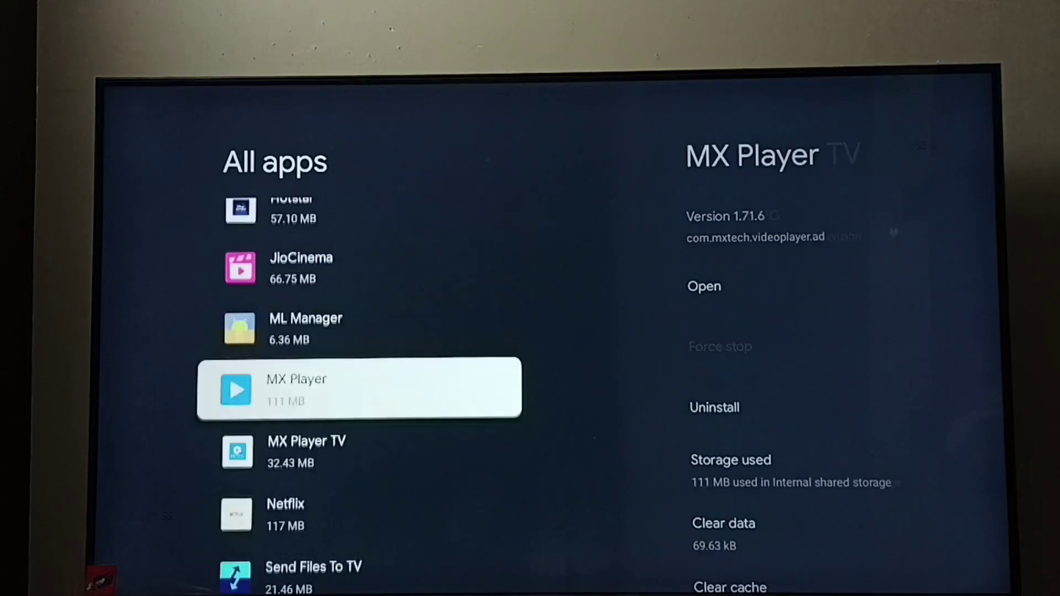
key(Up)
key(Up)
key(Up)
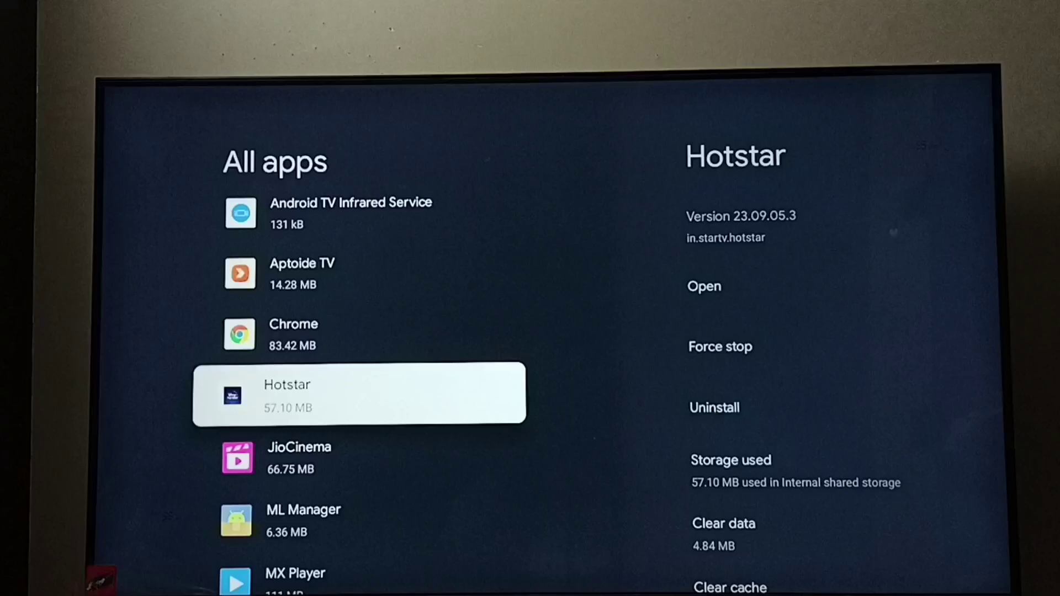
Step: Choose Uninstall on Hotstar's app-info page to bring up the all-users uninstall confirmation
key(Return)
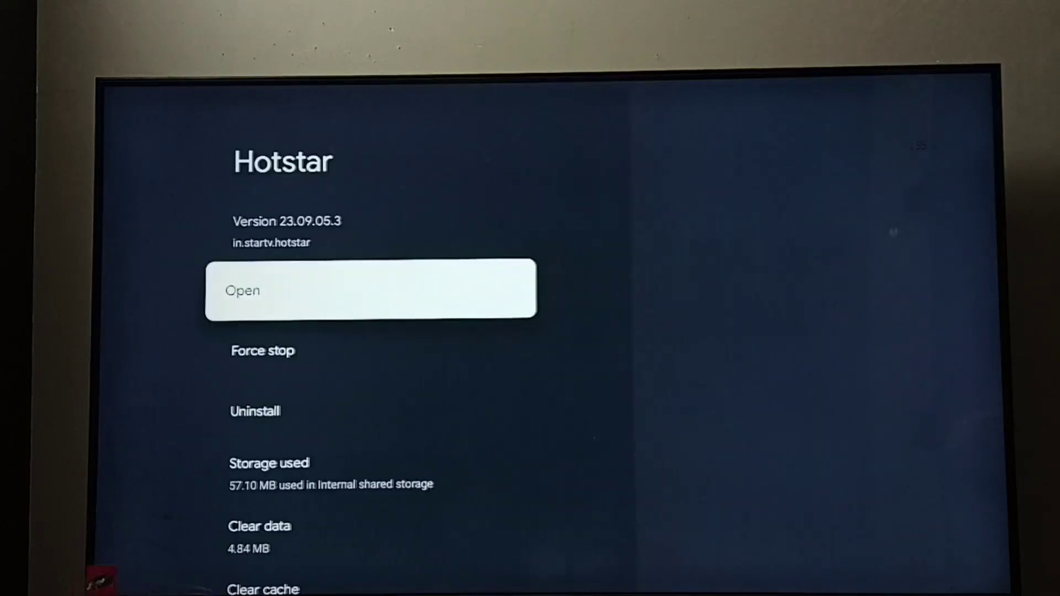
key(Down)
key(Down)
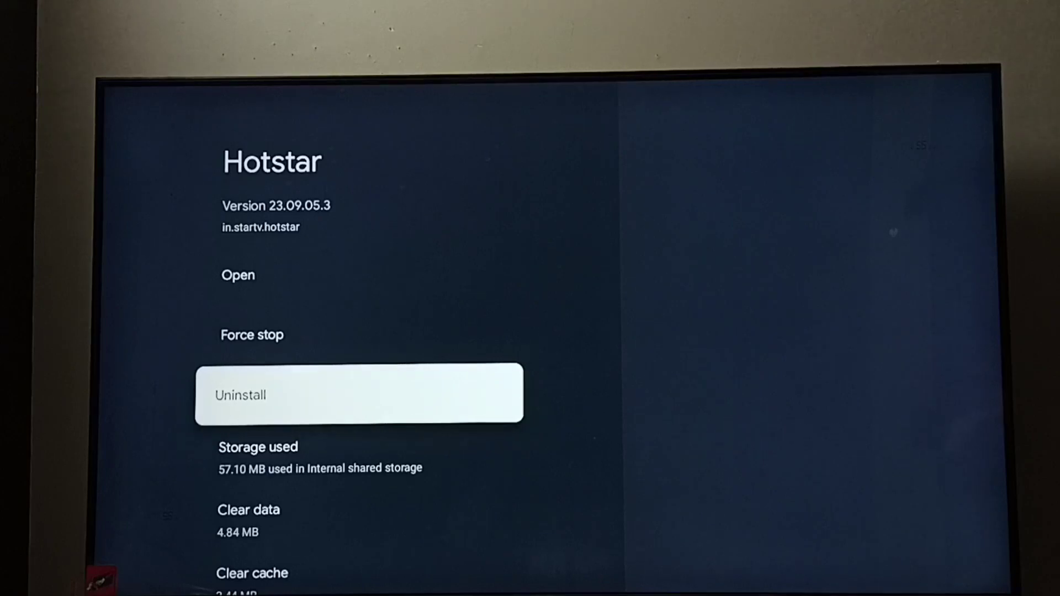
key(Return)
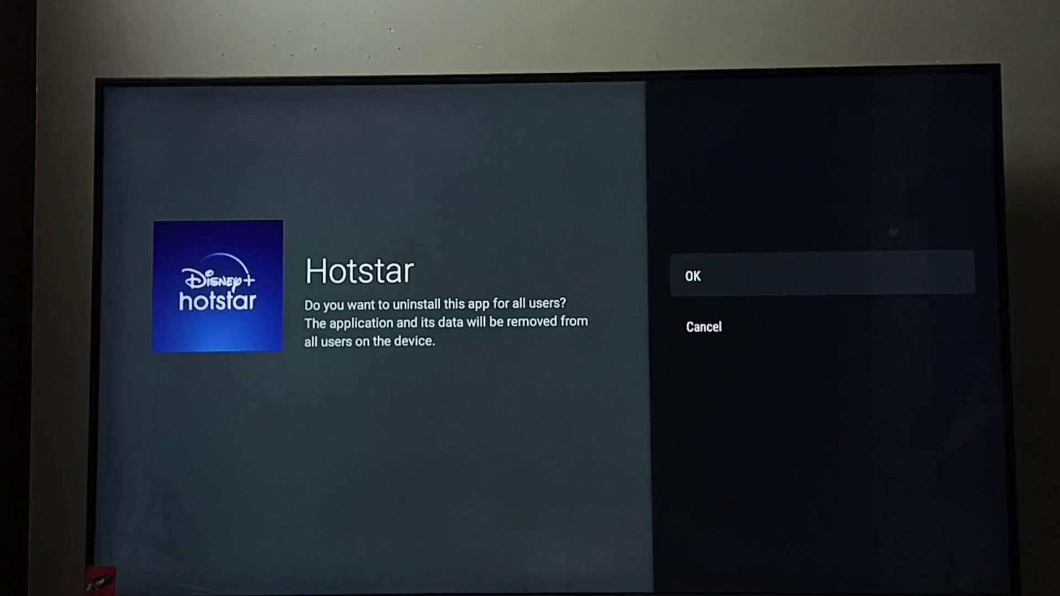
Step: Leave the uninstall prompt and bring up Hotstar's options menu from the Apps tab's Your apps row
key(Return)
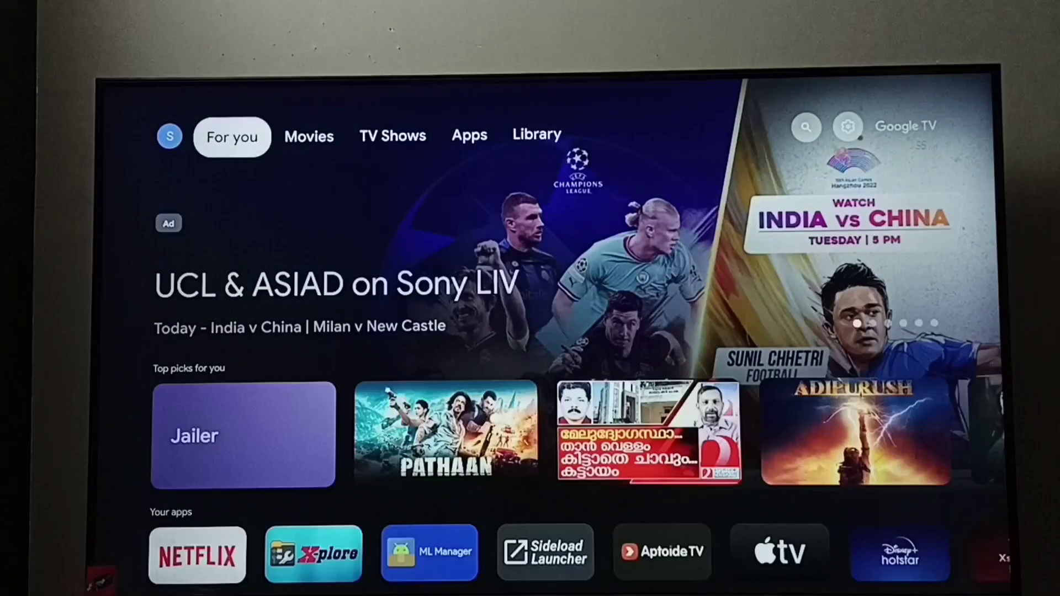
key(Right)
key(Right)
key(Right)
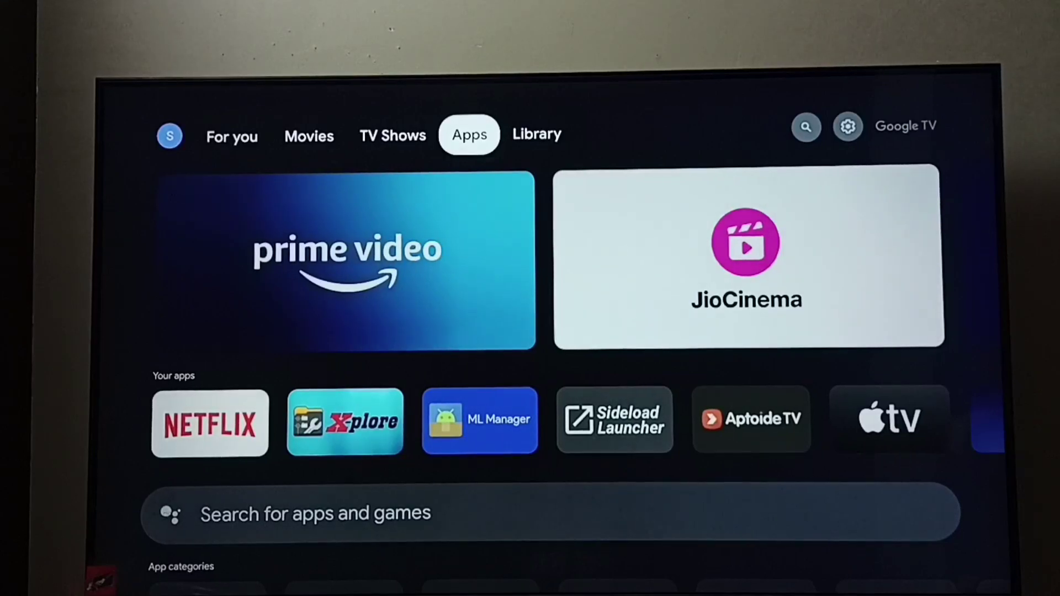
key(Down)
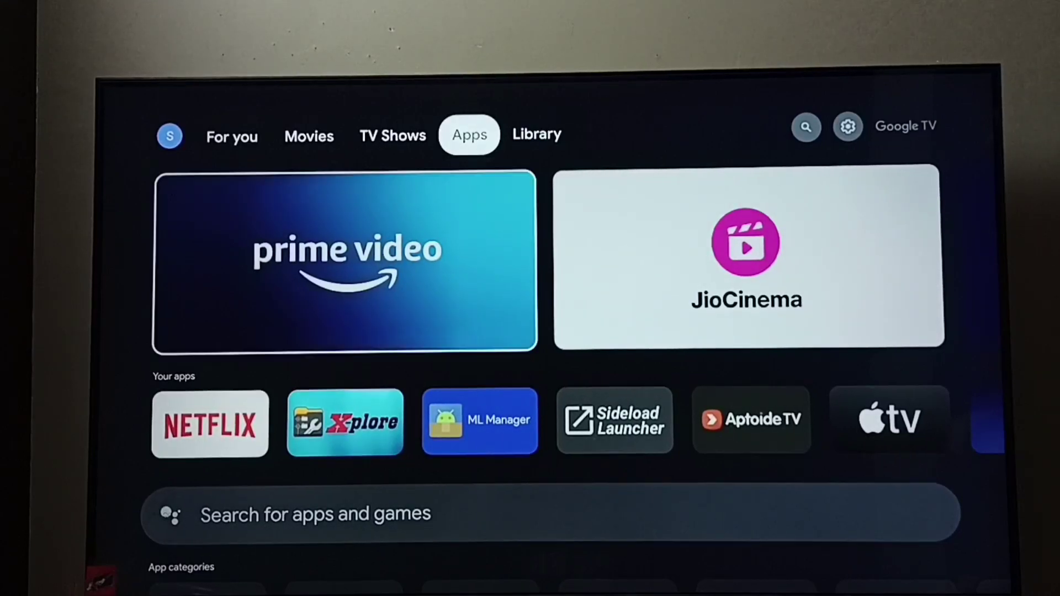
key(Down)
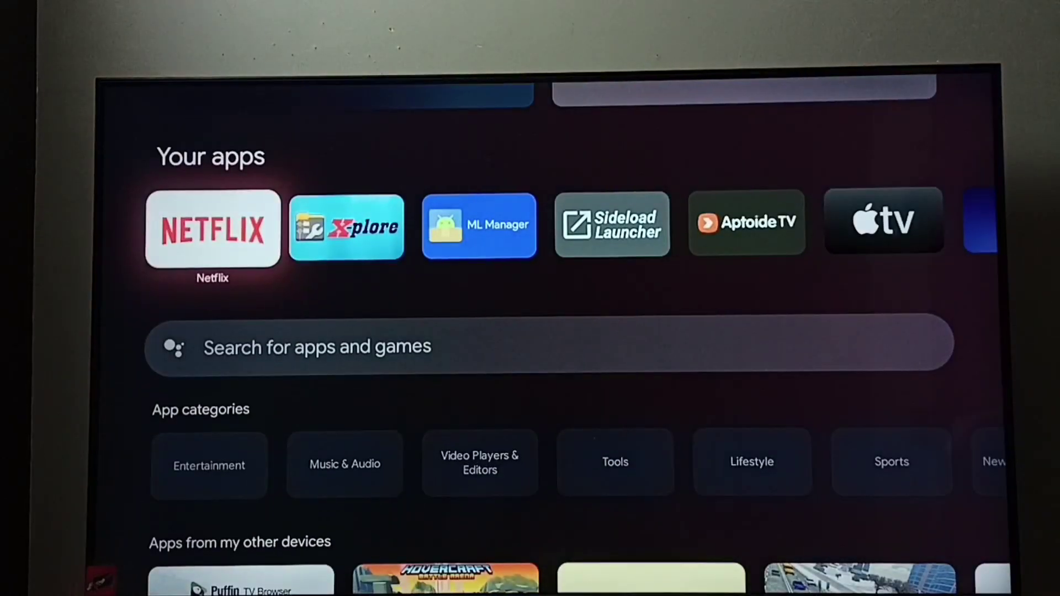
key(Right)
key(Right)
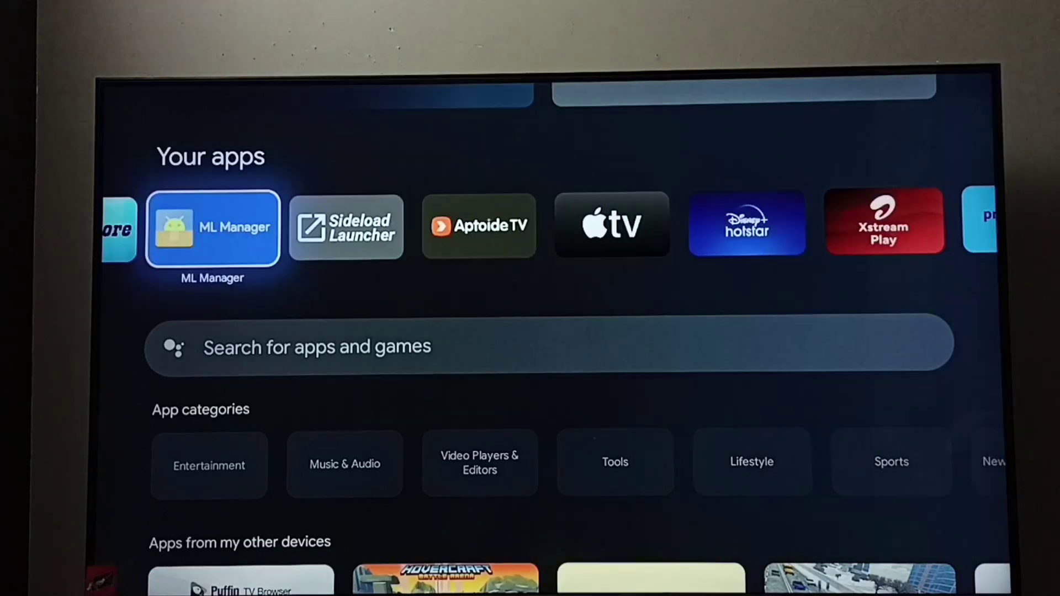
key(Right)
key(Right)
key(Right)
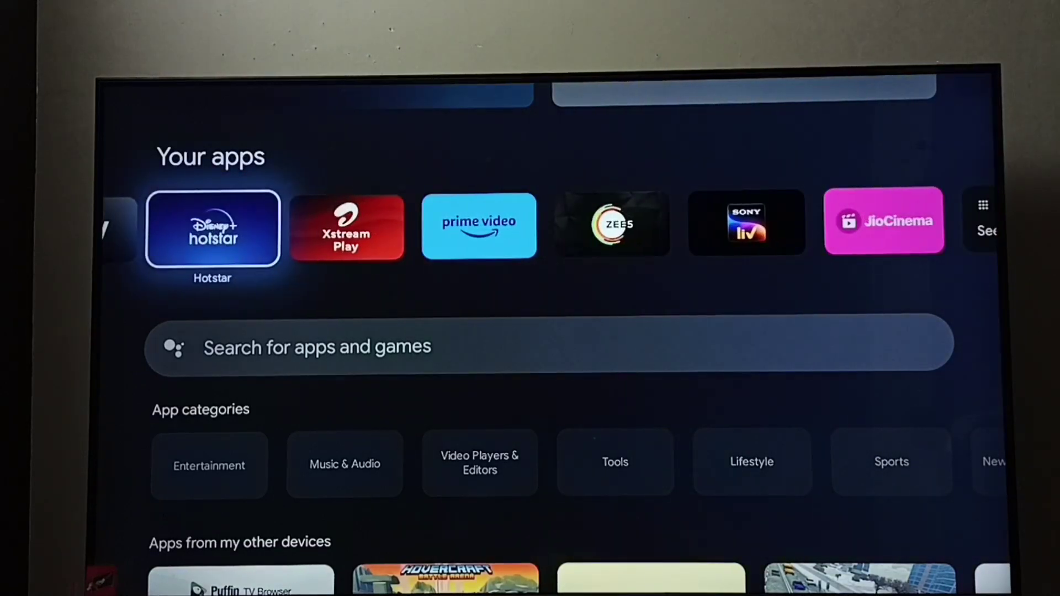
key(Return)
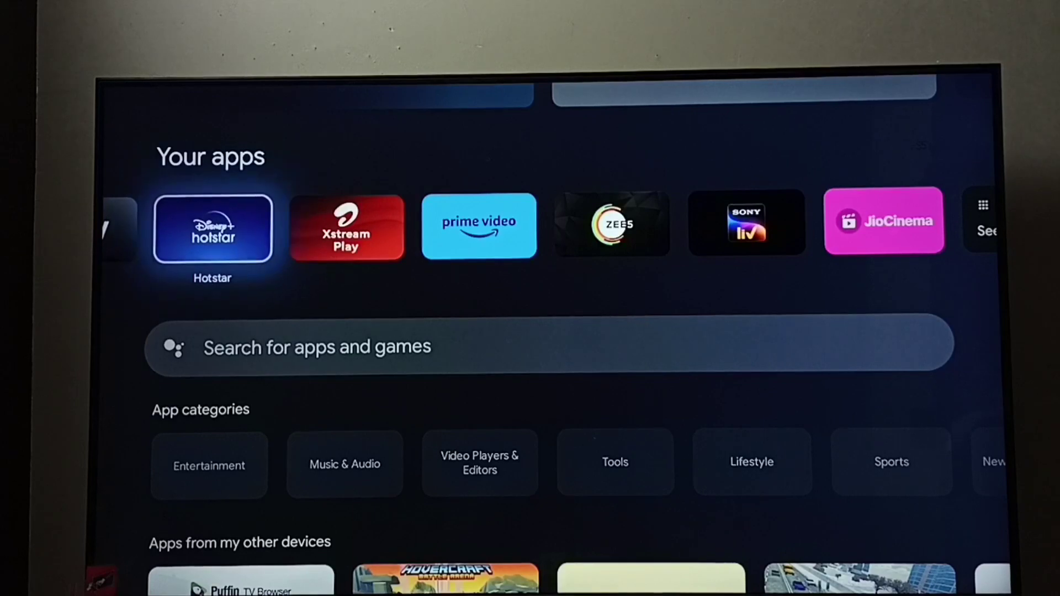
Step: Choose View details in Hotstar's options menu to show its store details page
key(Right)
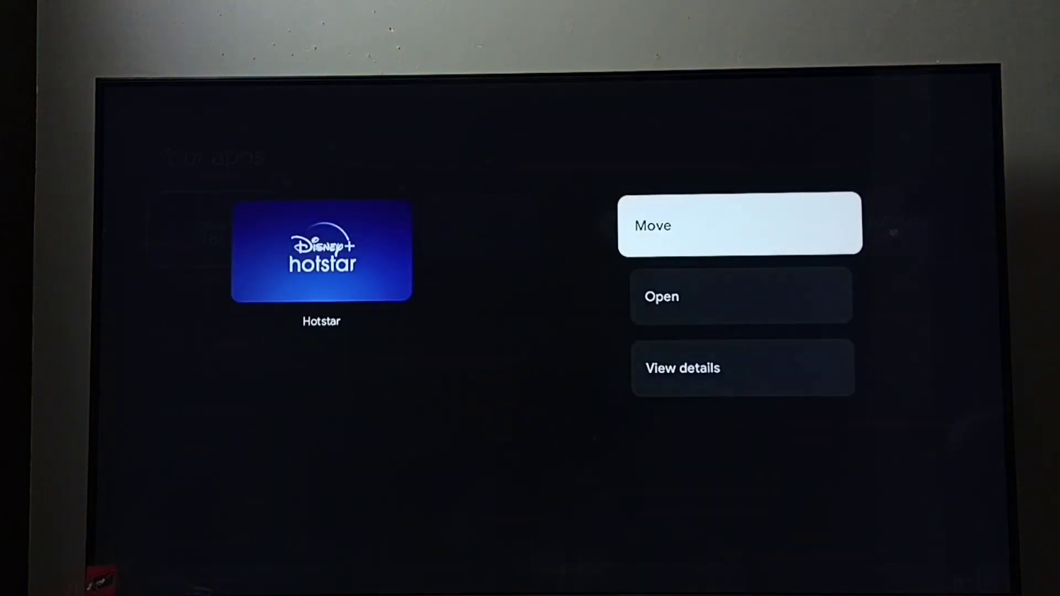
key(Down)
key(Down)
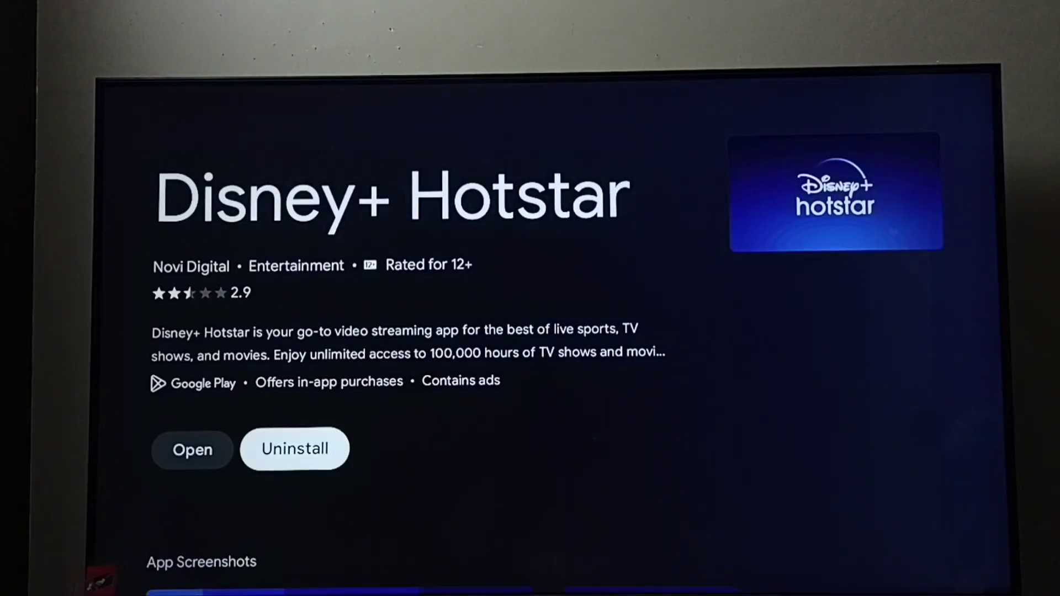
Step: Choose Uninstall on Disney+ Hotstar's details page and confirm with OK
key(Return)
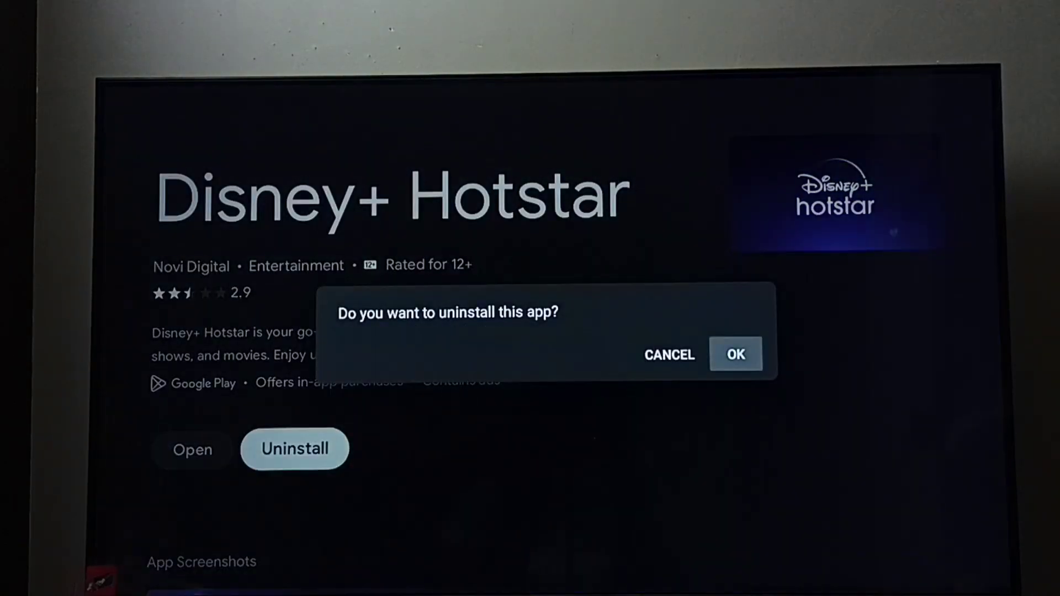
key(Return)
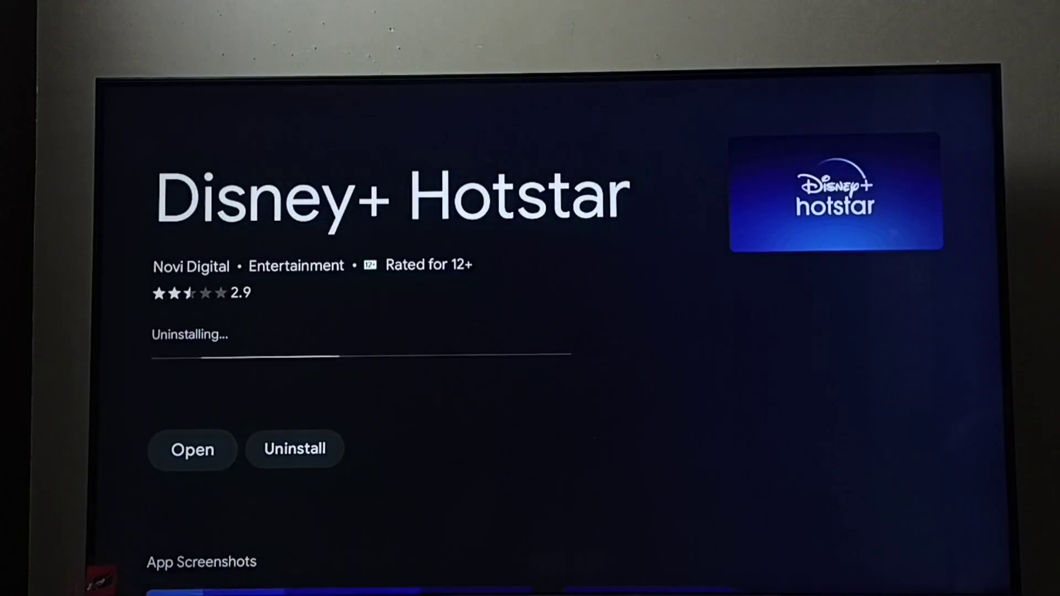